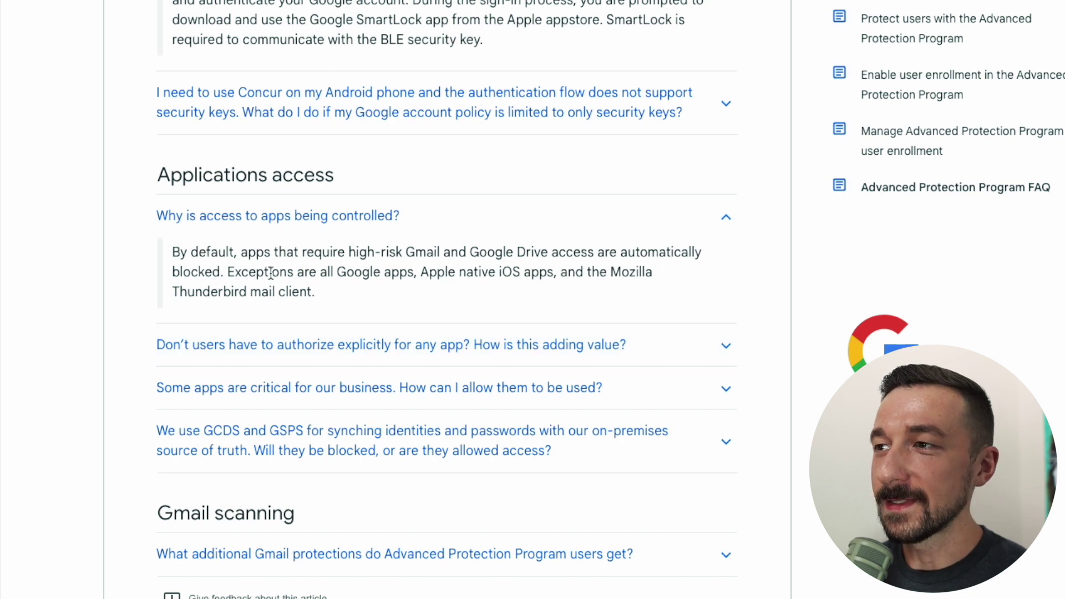
Highlight the high-risk Gmail access phrase, then the whole app-access answer paragraph
left_click_drag(239, 255, 518, 252)
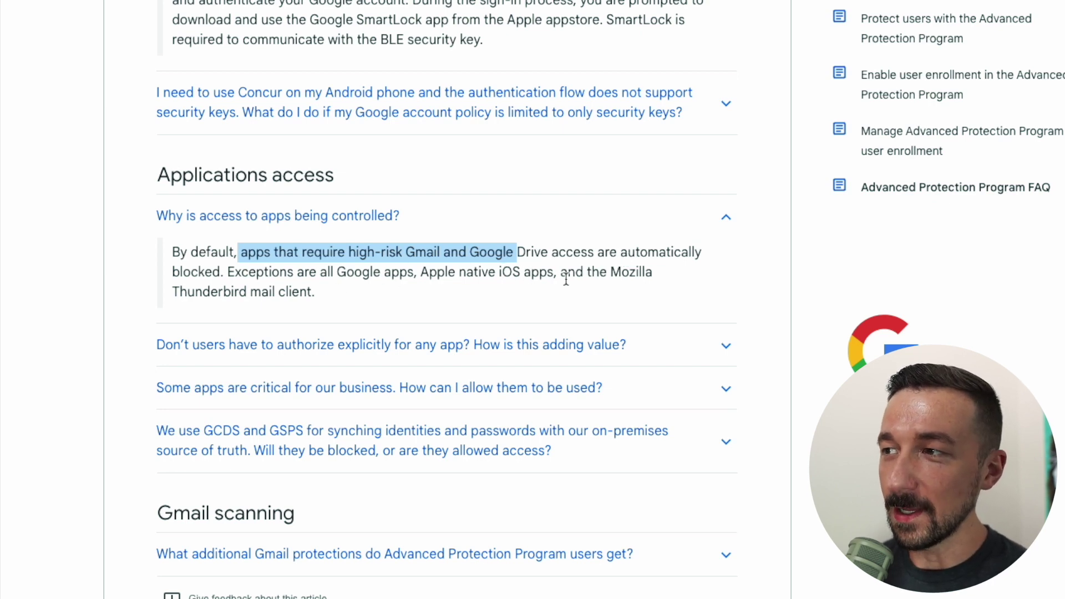
triple_click(367, 298)
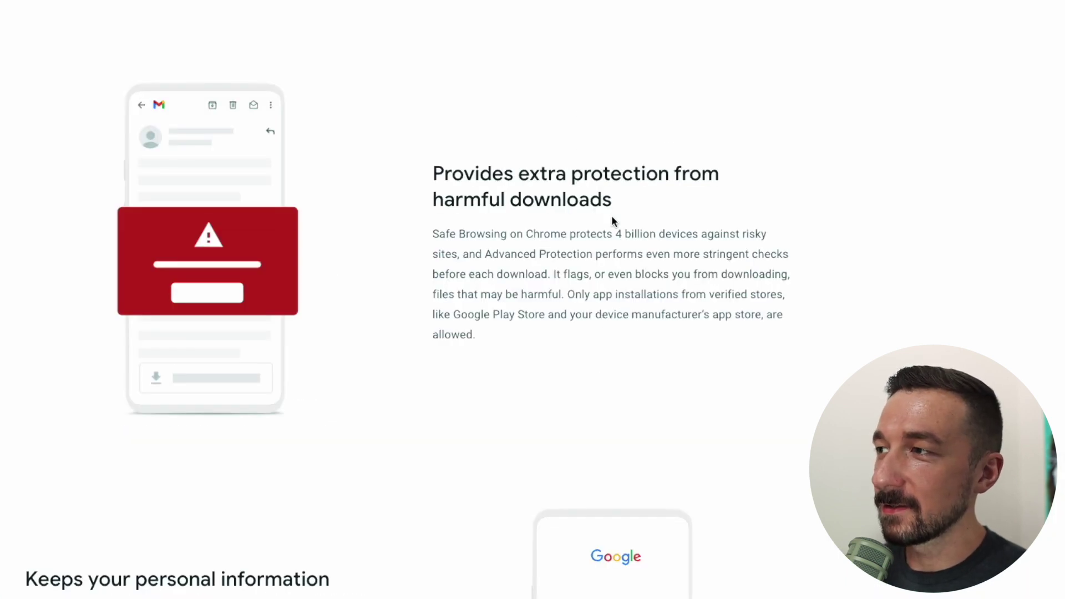
left_click_drag(620, 209, 445, 201)
left_click_drag(555, 273, 644, 289)
left_click(536, 295)
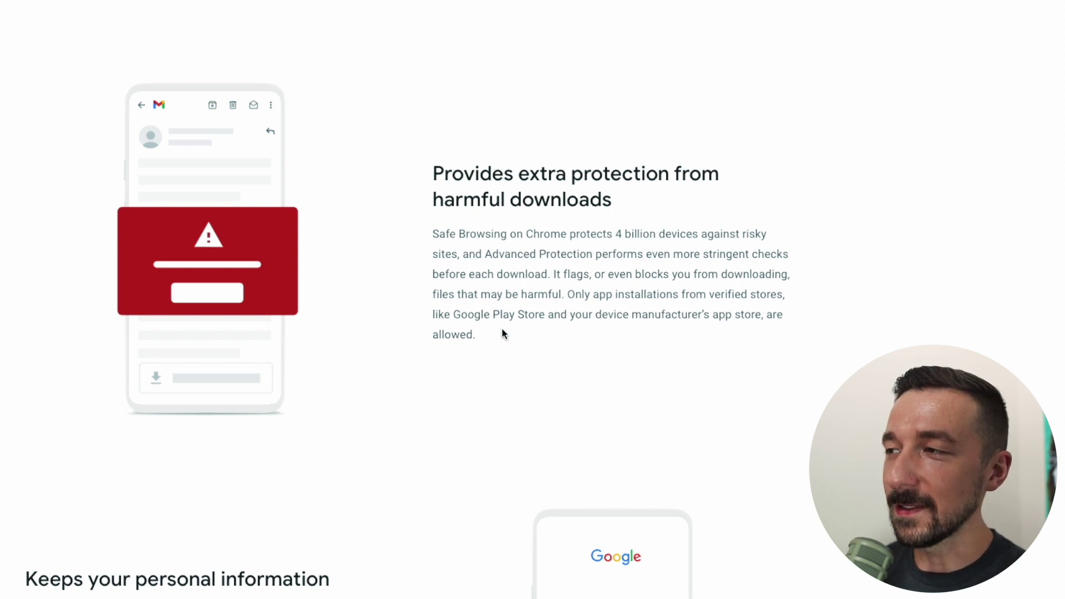
left_click_drag(507, 335, 559, 301)
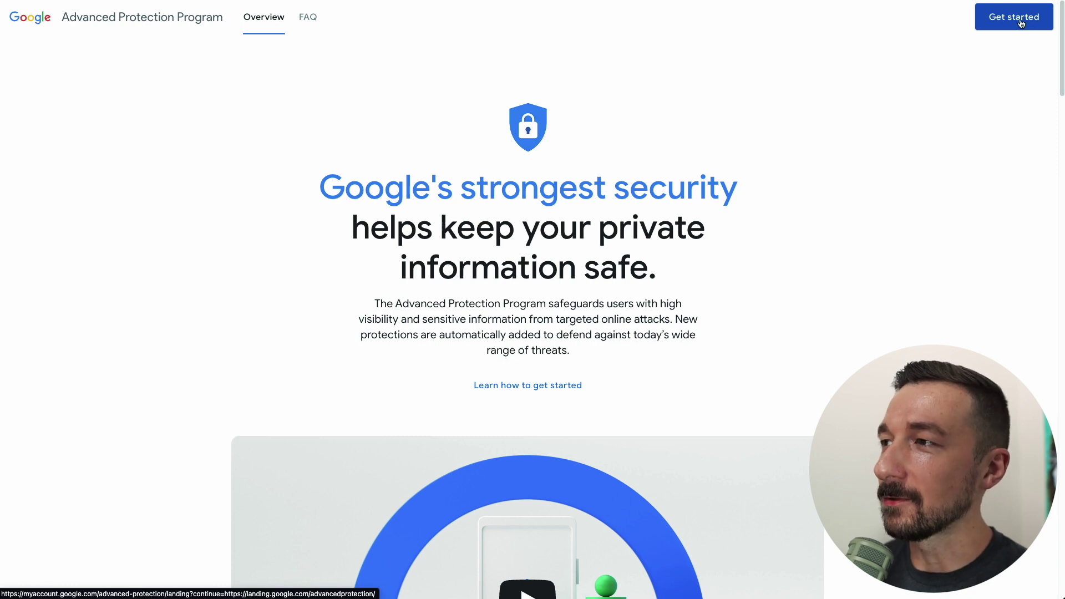
Open Advanced Protection in the Google Account and begin setup at 'Get security keys'
left_click(1021, 23)
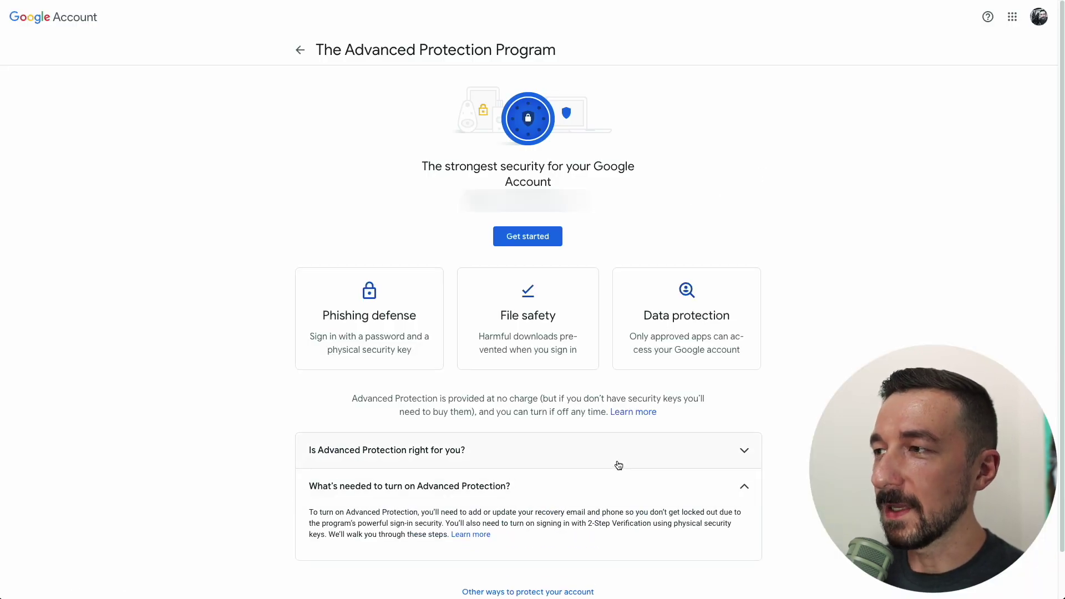
left_click(519, 236)
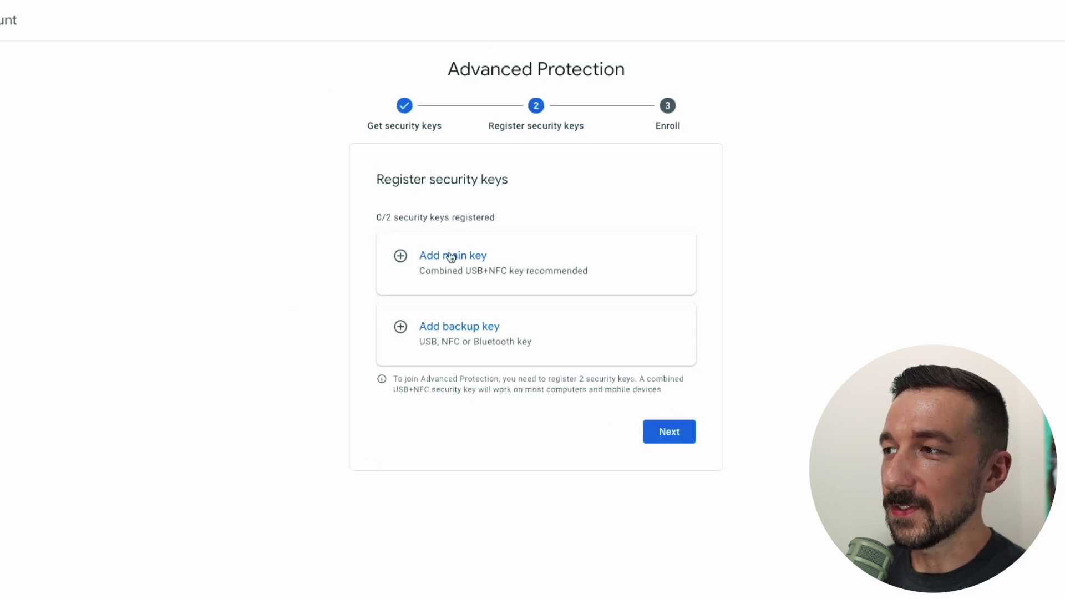
Register the first security key, allowing google.com to see its make and model
left_click(450, 256)
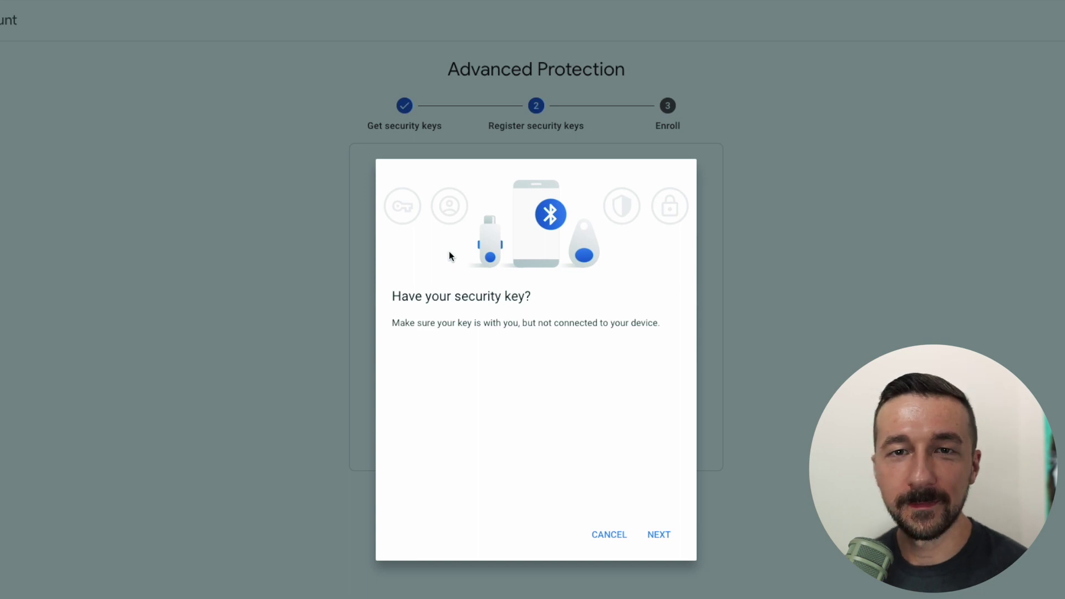
left_click(663, 536)
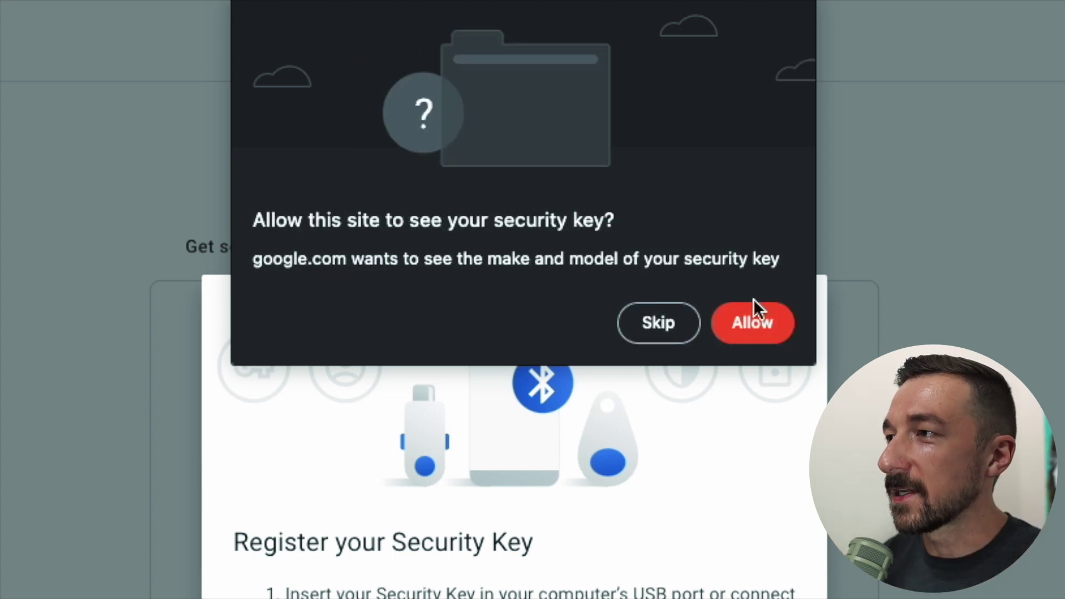
left_click(757, 312)
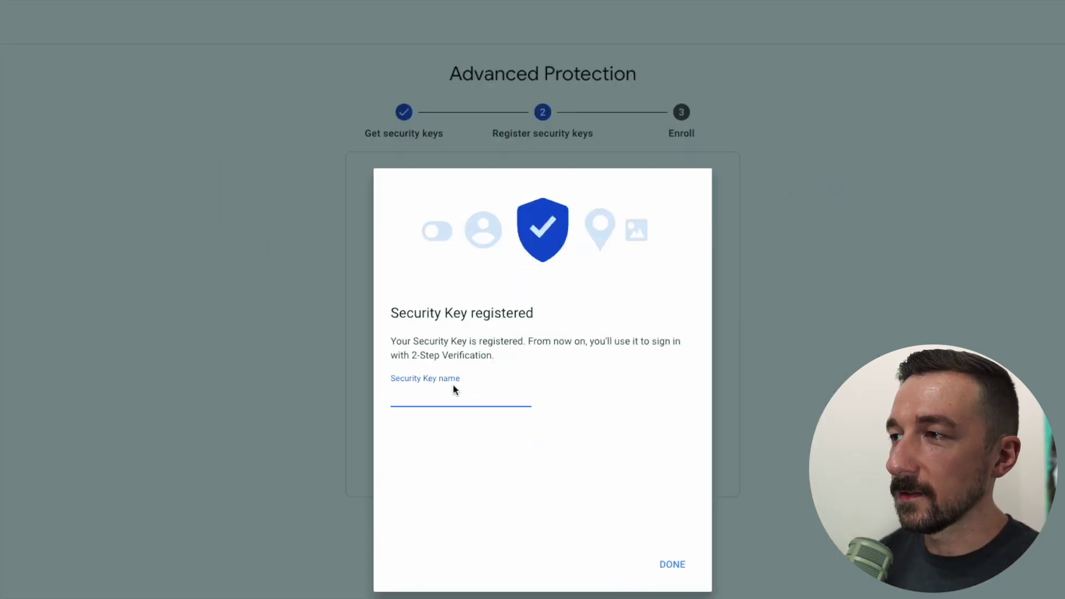
Name the first key 'YubiKey 5C NFC 1' and save it, giving 1/2 keys registered
type("YubiKey 5C NFC 1")
left_click_drag(484, 401, 476, 401)
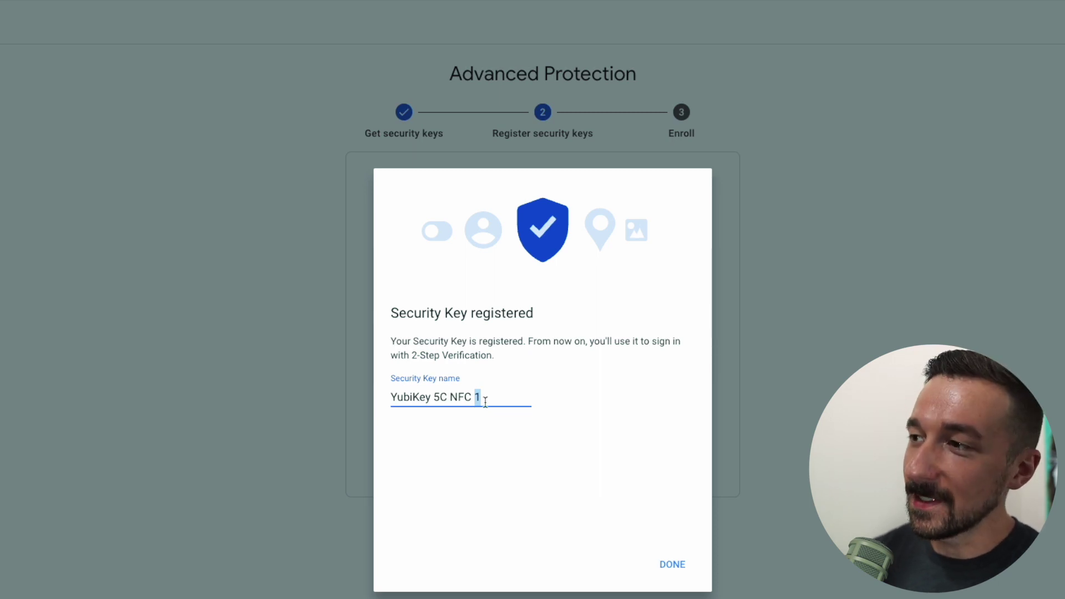
left_click(486, 401)
left_click_drag(485, 402, 475, 400)
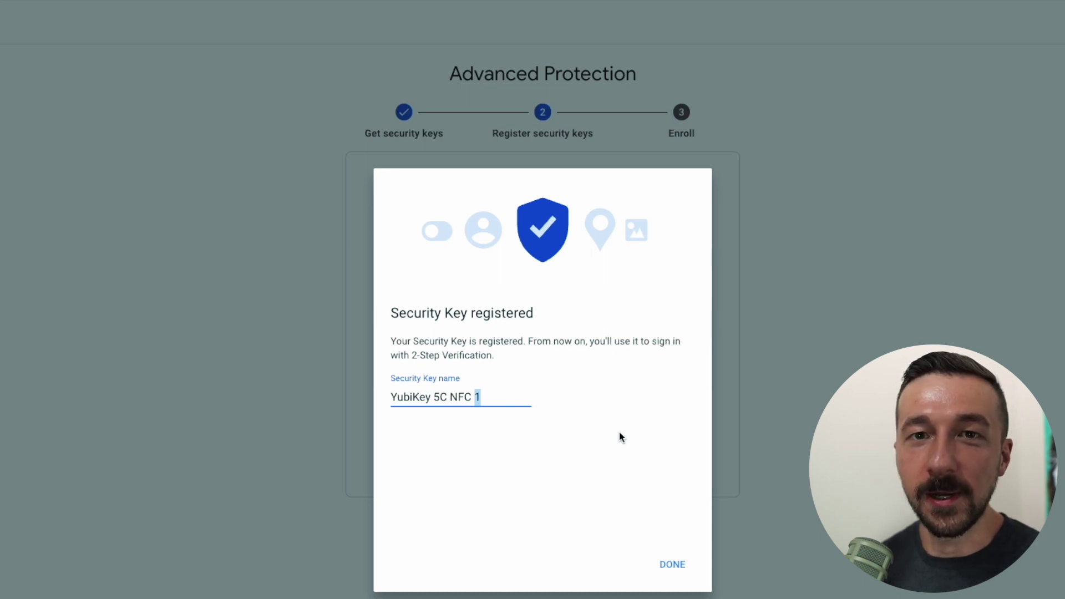
key("Return")
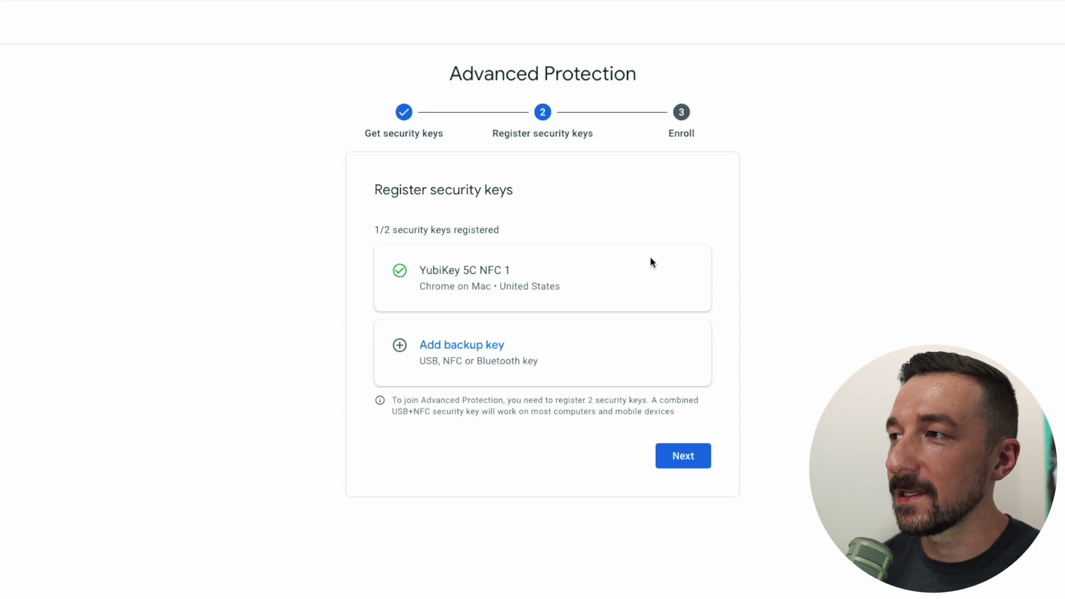
Add a backup key named 'YubiKey 5C NFC 7' and continue to the Enroll step
left_click(477, 356)
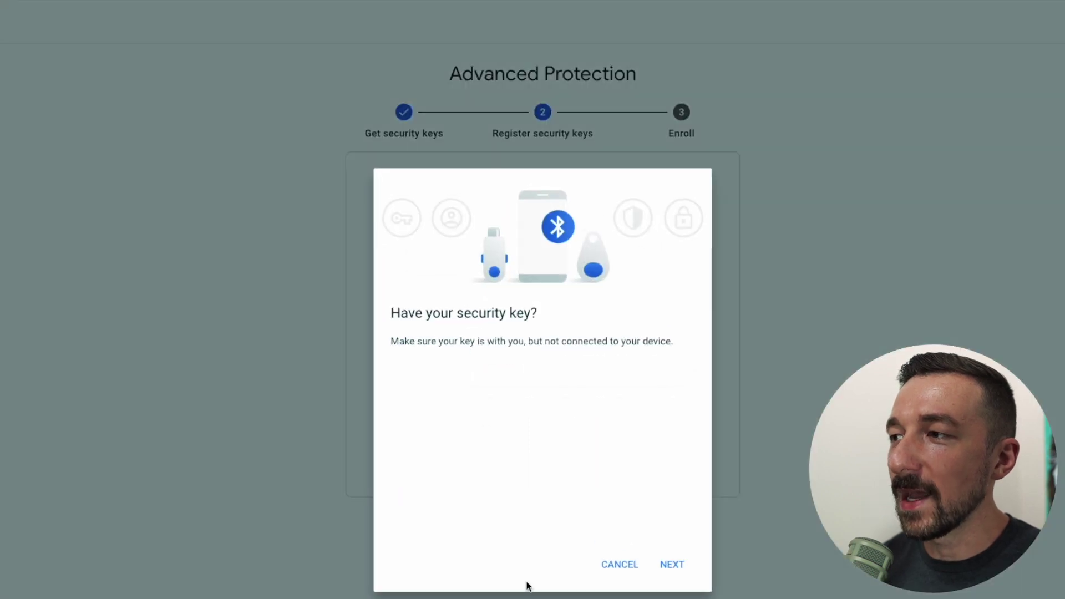
left_click(673, 566)
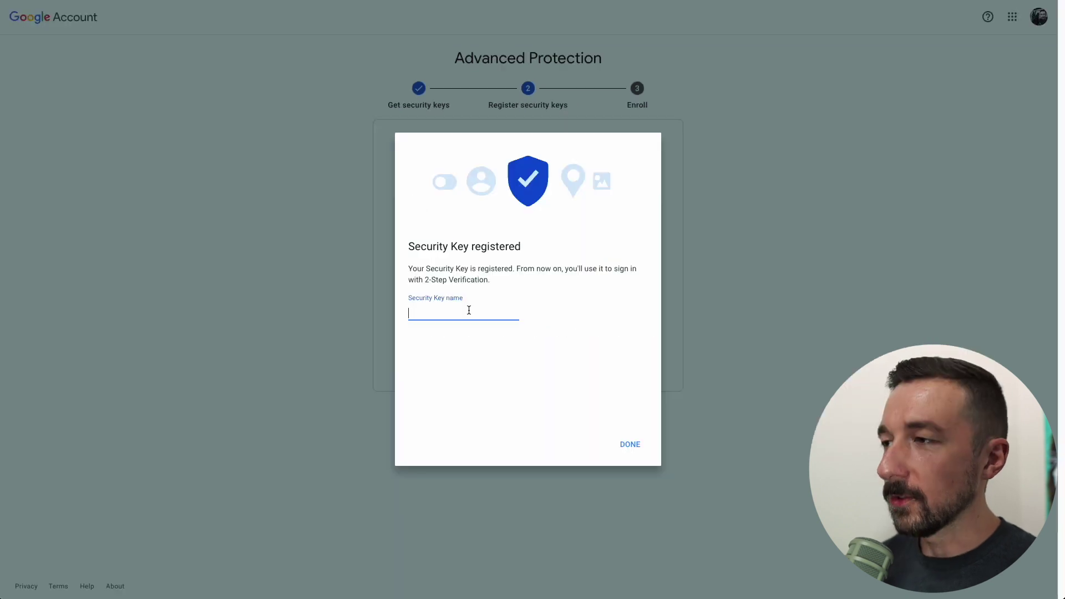
type("YubiK")
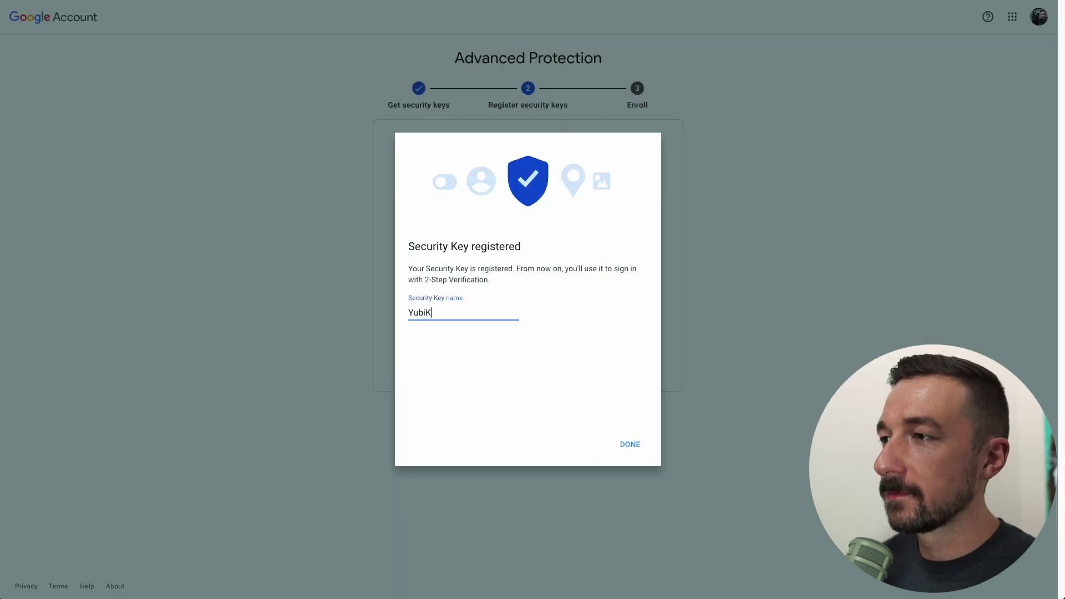
type("ey 5C NFC 7")
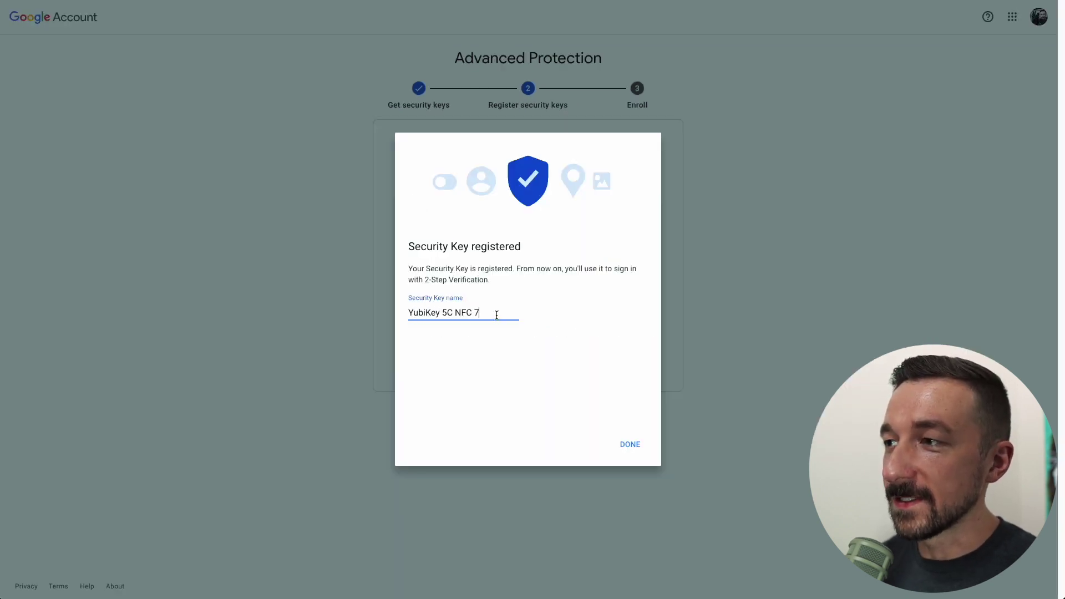
left_click(632, 447)
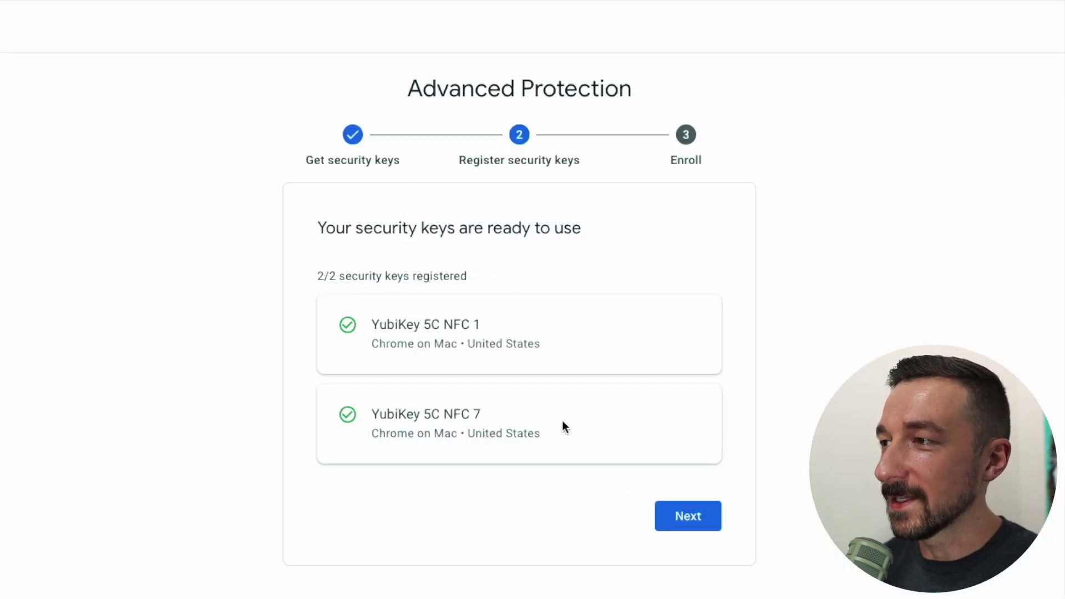
left_click(709, 520)
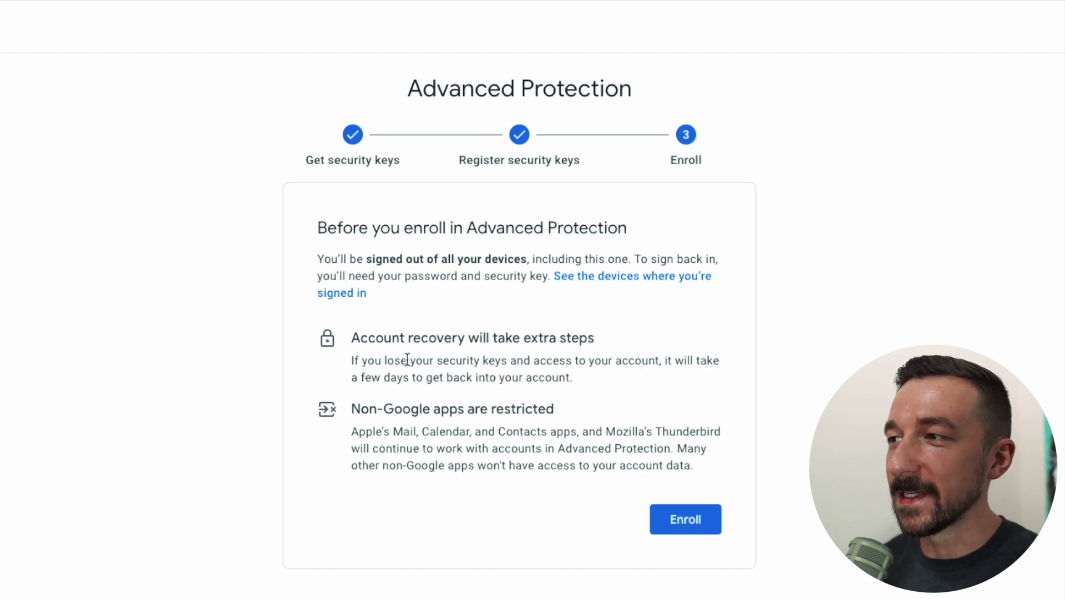
left_click_drag(406, 365, 656, 387)
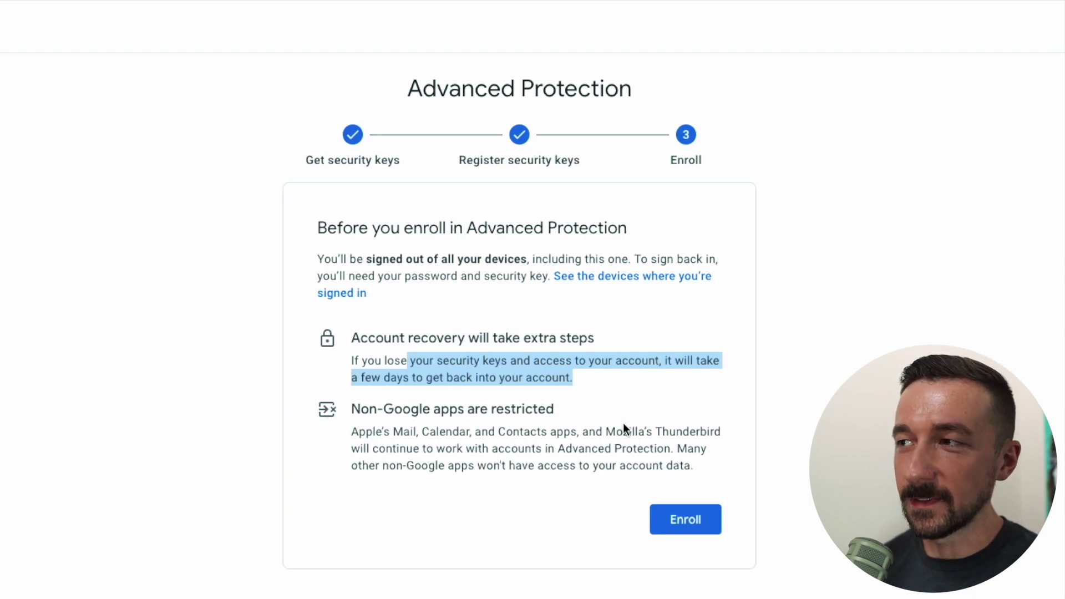
left_click(388, 404)
left_click_drag(362, 411, 592, 407)
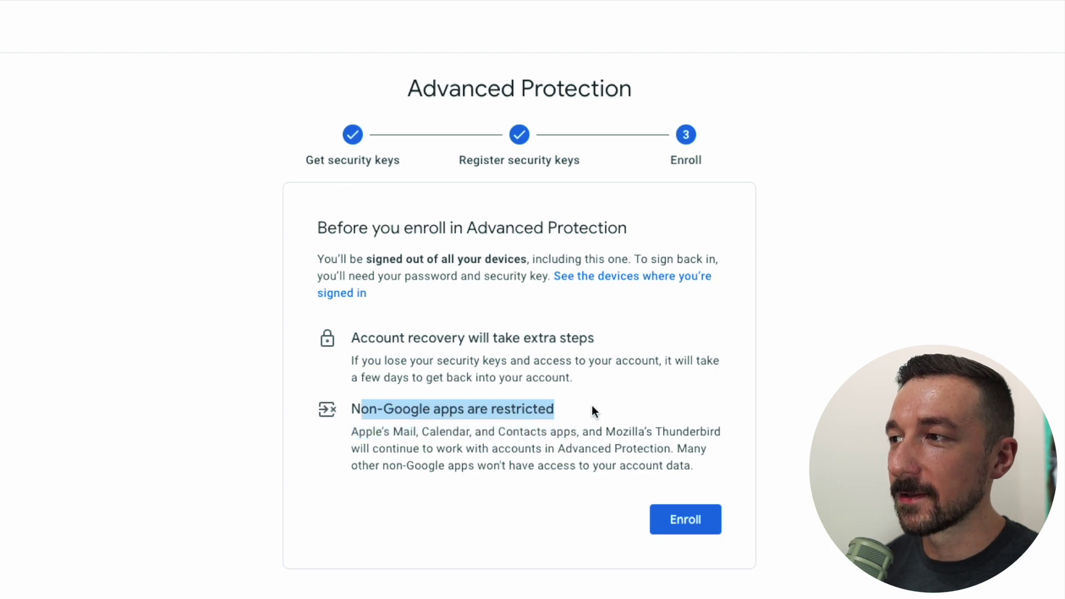
left_click(401, 437)
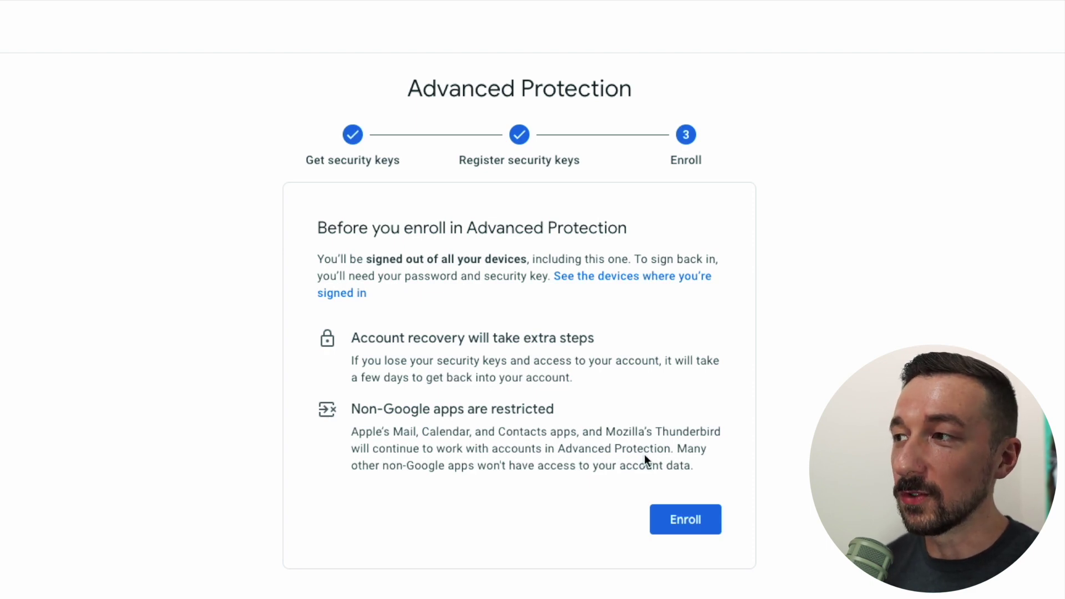
left_click(692, 521)
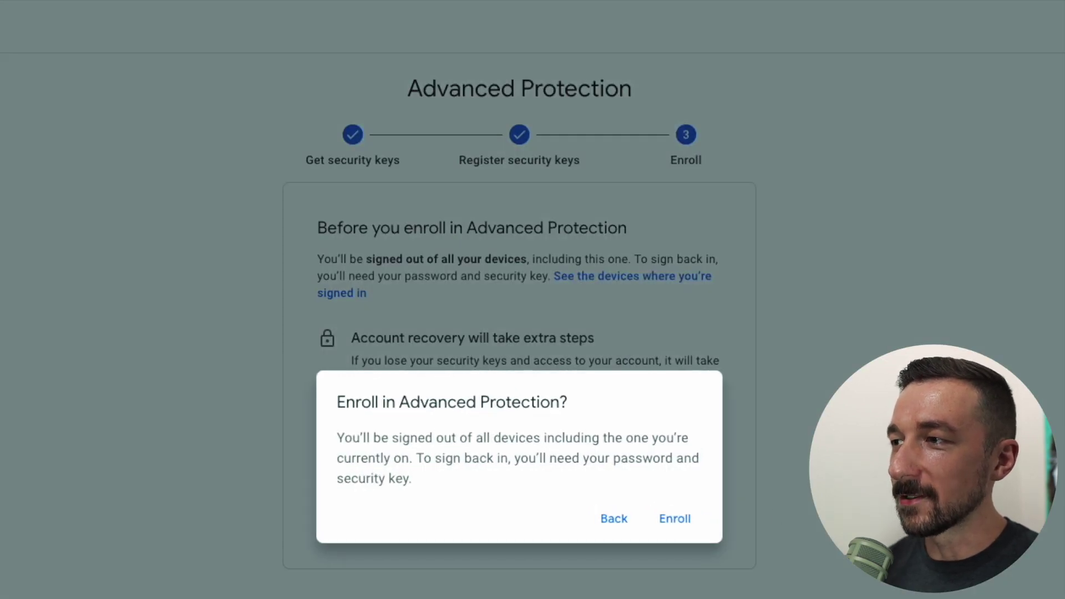
Confirm enrollment, sign back in with the account password and security key, and return home
left_click(694, 518)
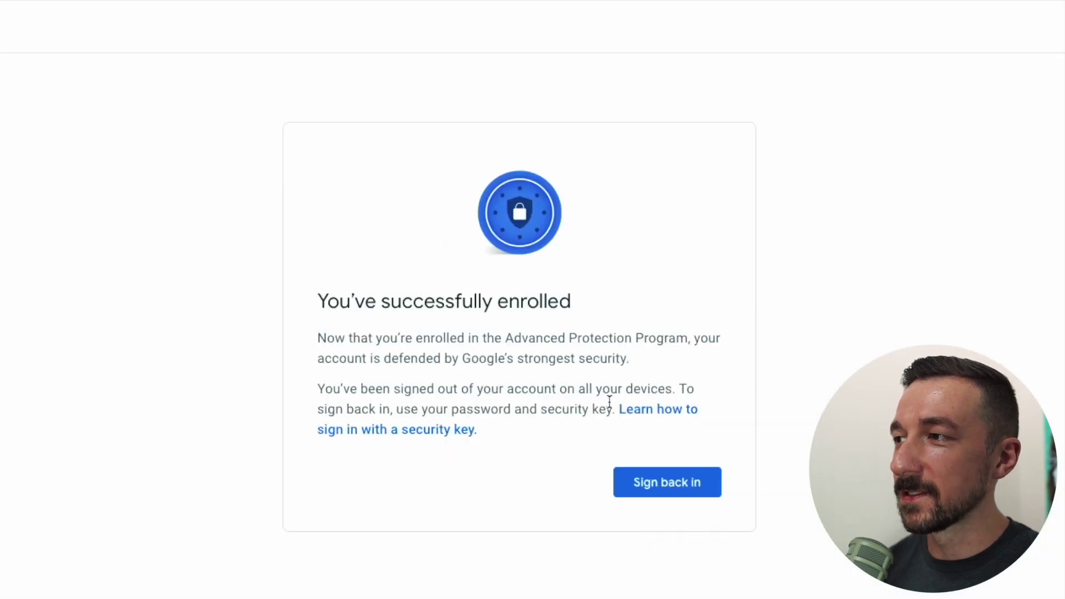
left_click(668, 484)
left_click(631, 427)
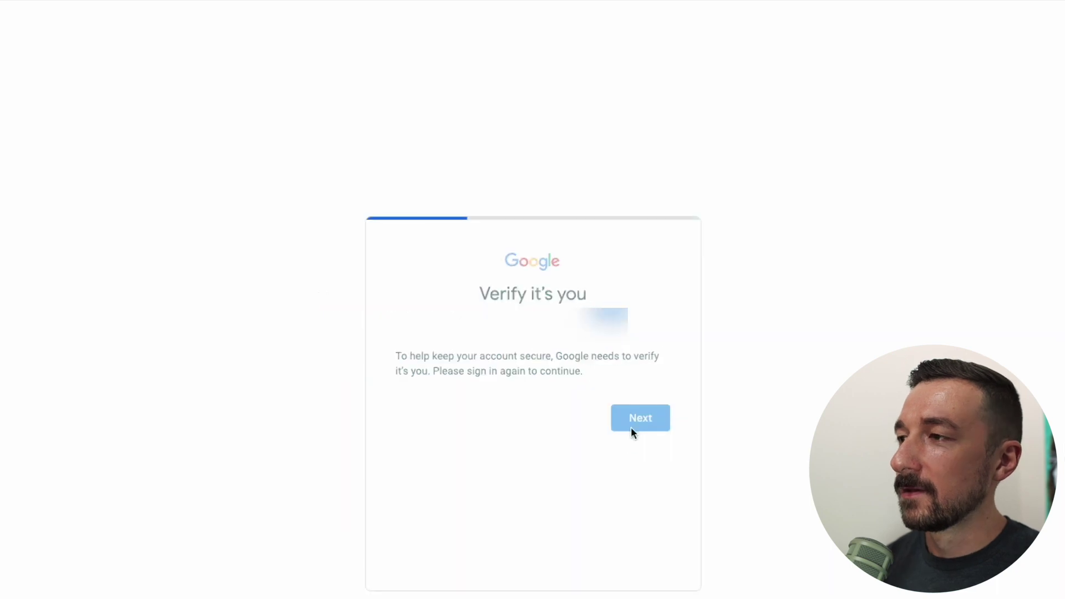
key("super+v")
key("Return")
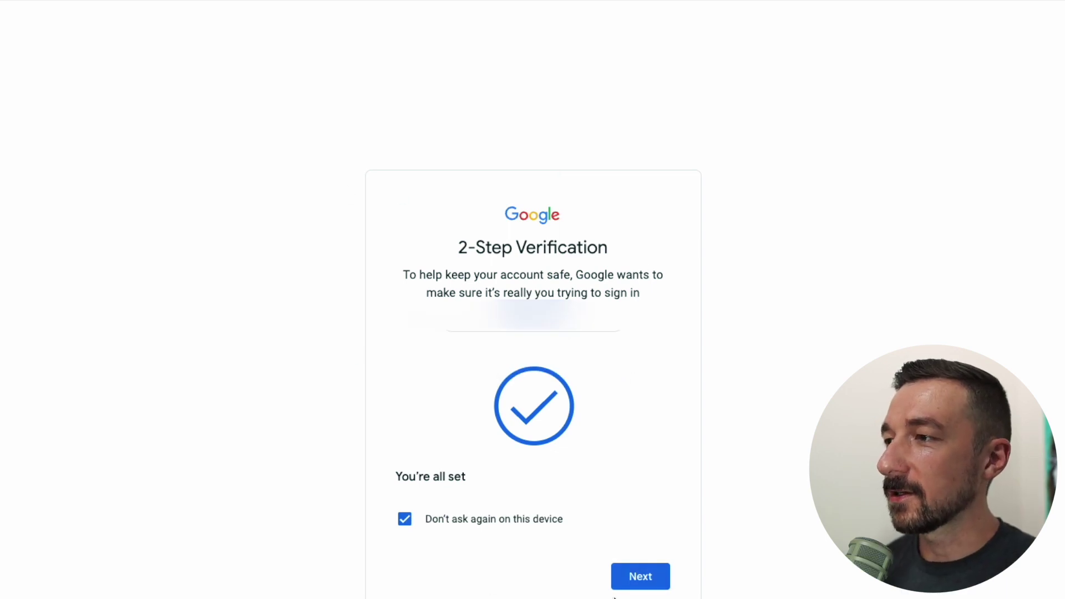
left_click(640, 575)
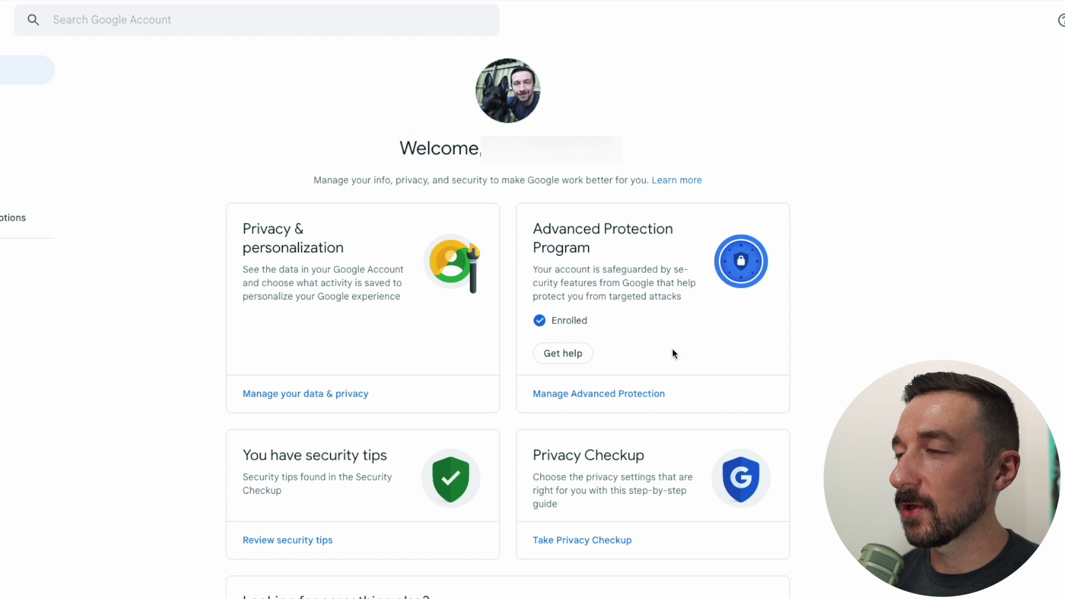
left_click(600, 403)
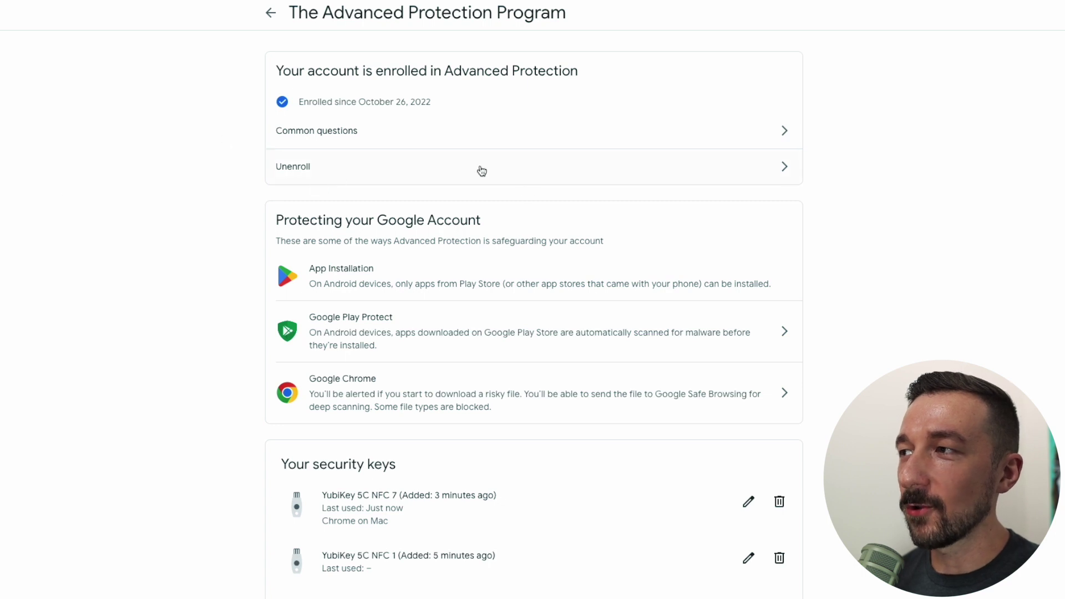
left_click(423, 169)
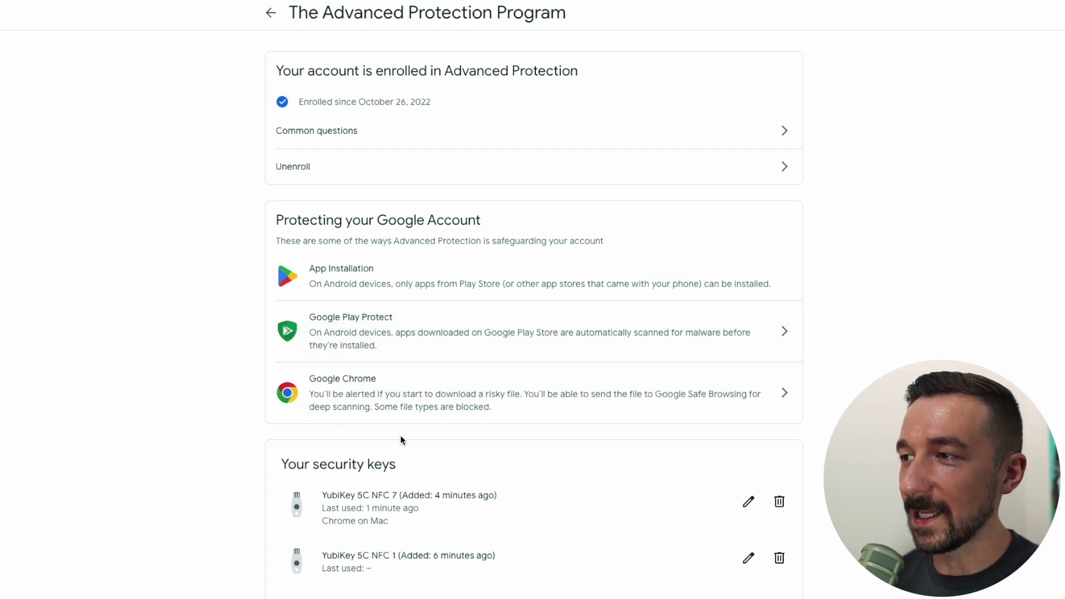
scroll(353, 547, "down", 2)
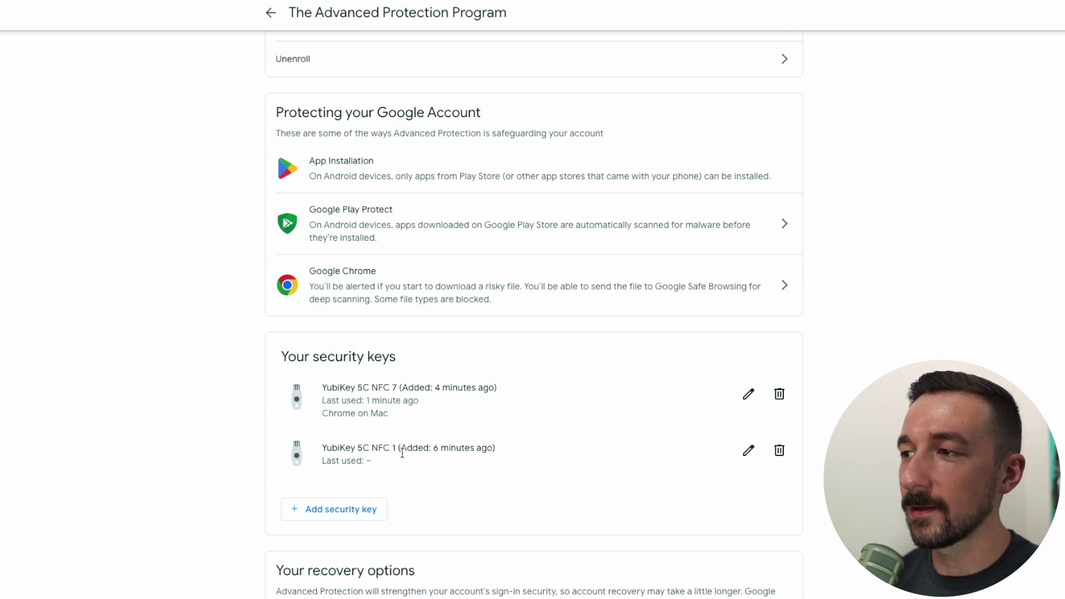
scroll(392, 499, "down", 3)
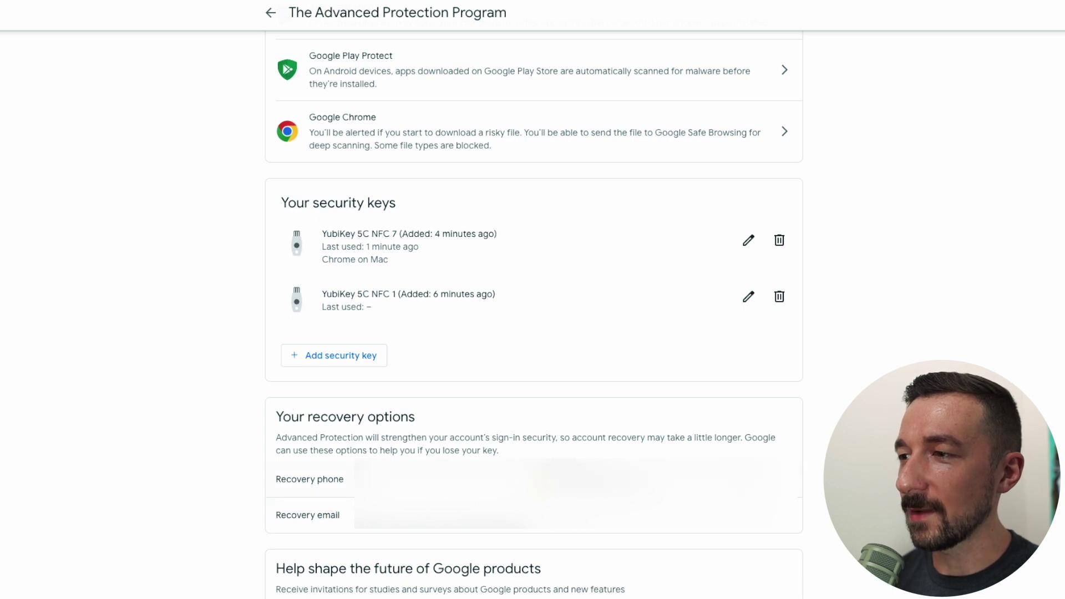
scroll(533, 577, "up", 5)
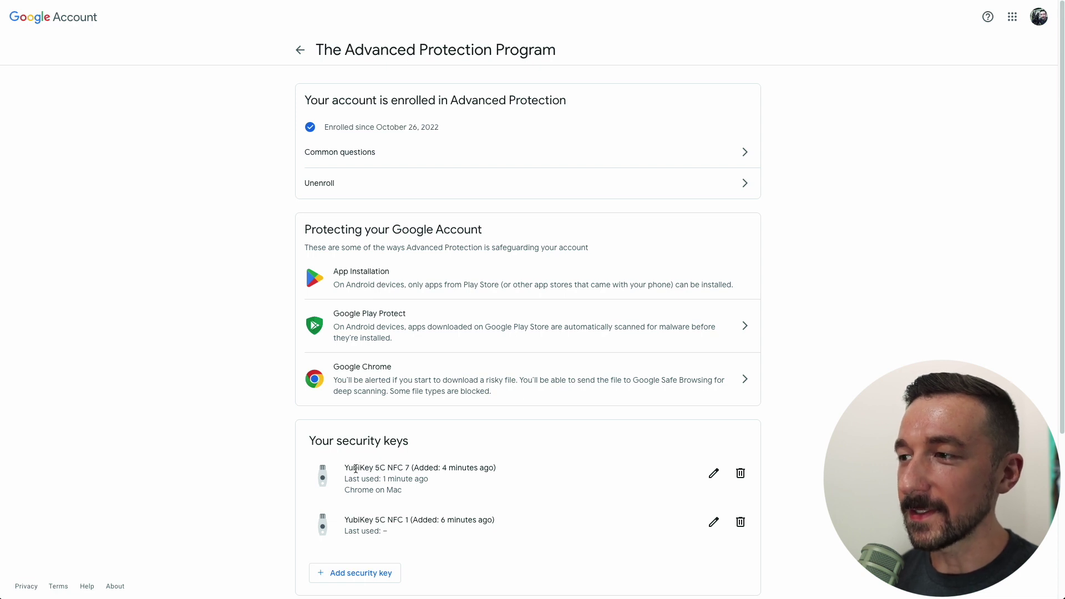
left_click_drag(345, 468, 411, 466)
left_click(531, 504)
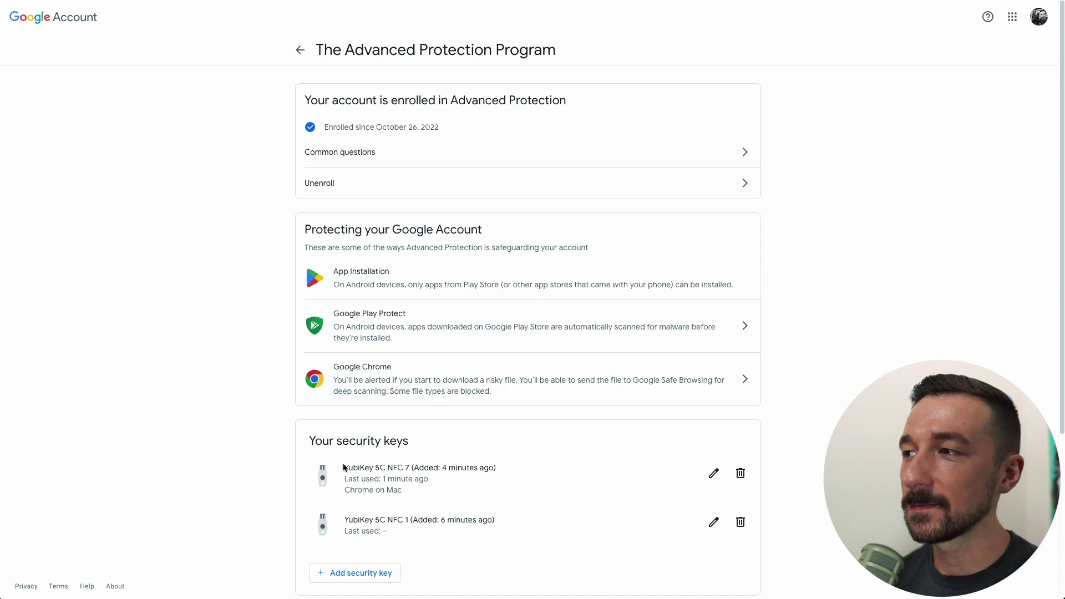
left_click(299, 50)
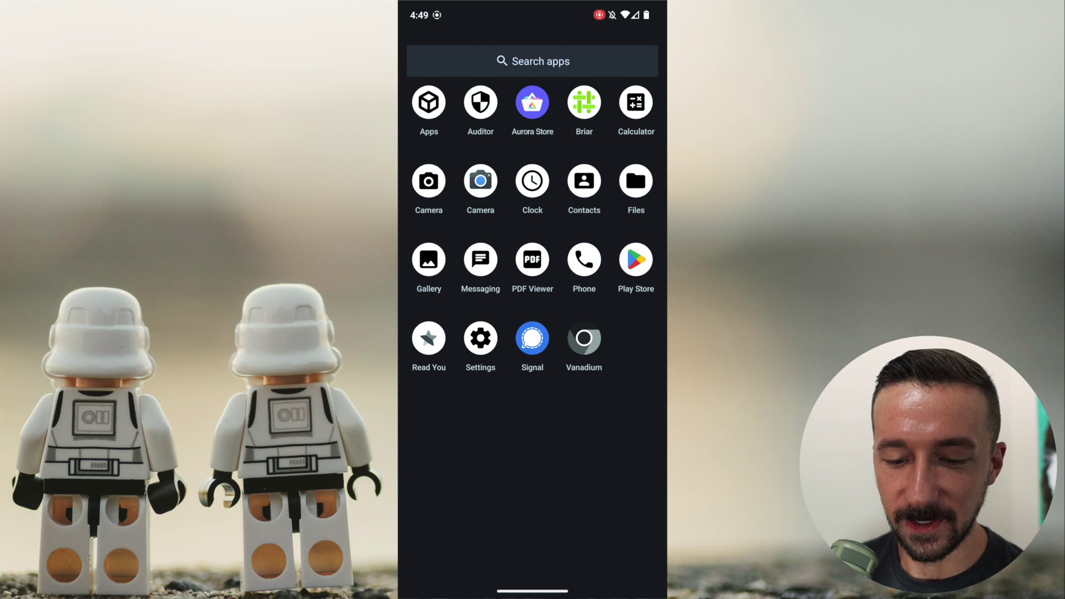
Open Play Store and sign in with the account email and password
left_click(636, 259)
left_click(541, 404)
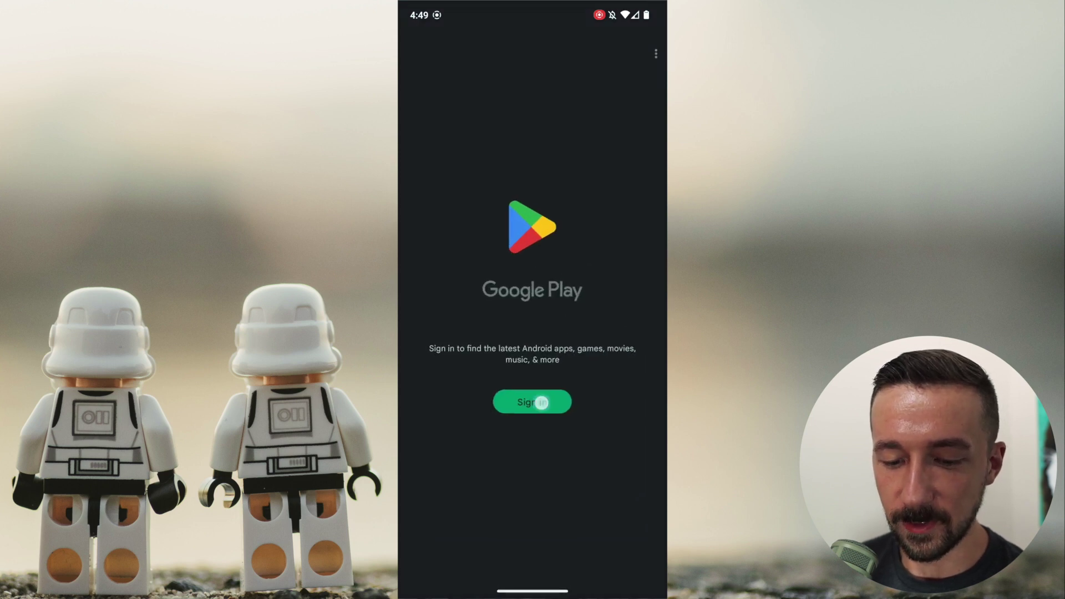
key("ctrl+v")
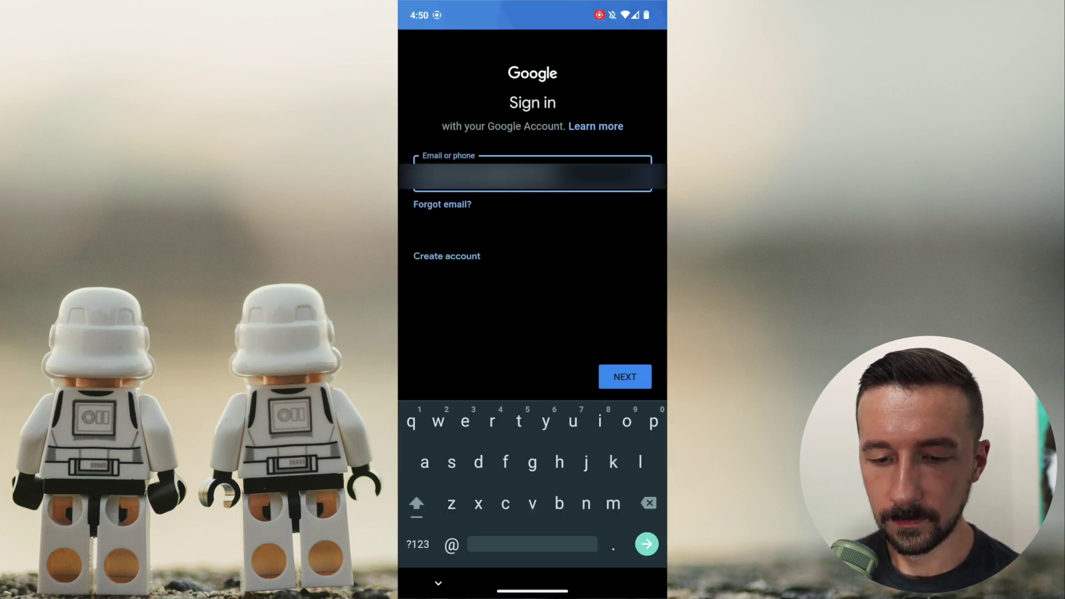
key("Return")
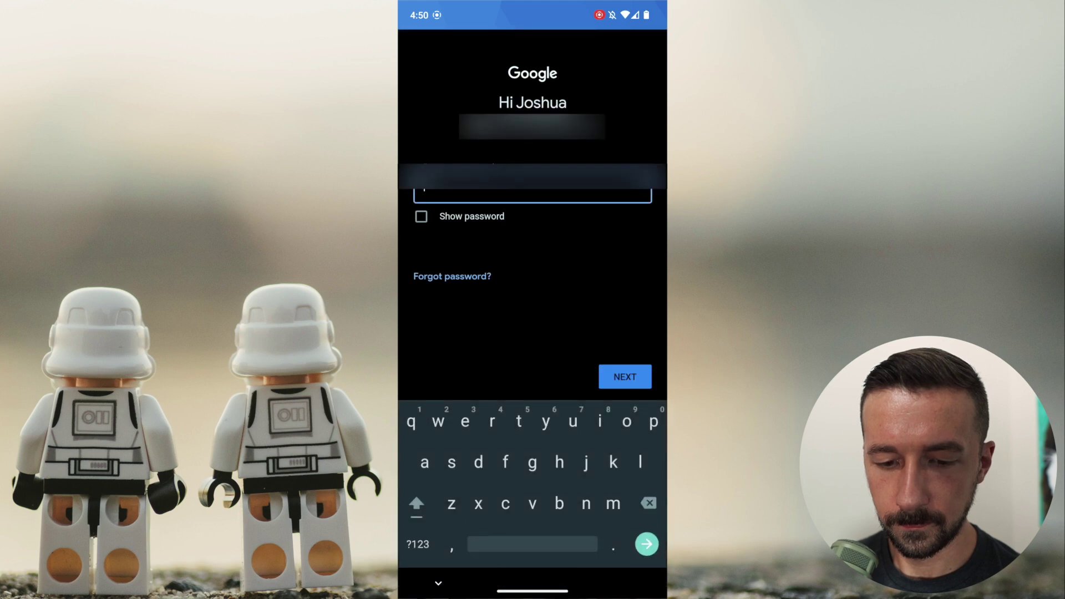
left_click(517, 197)
left_click(431, 159)
left_click(625, 377)
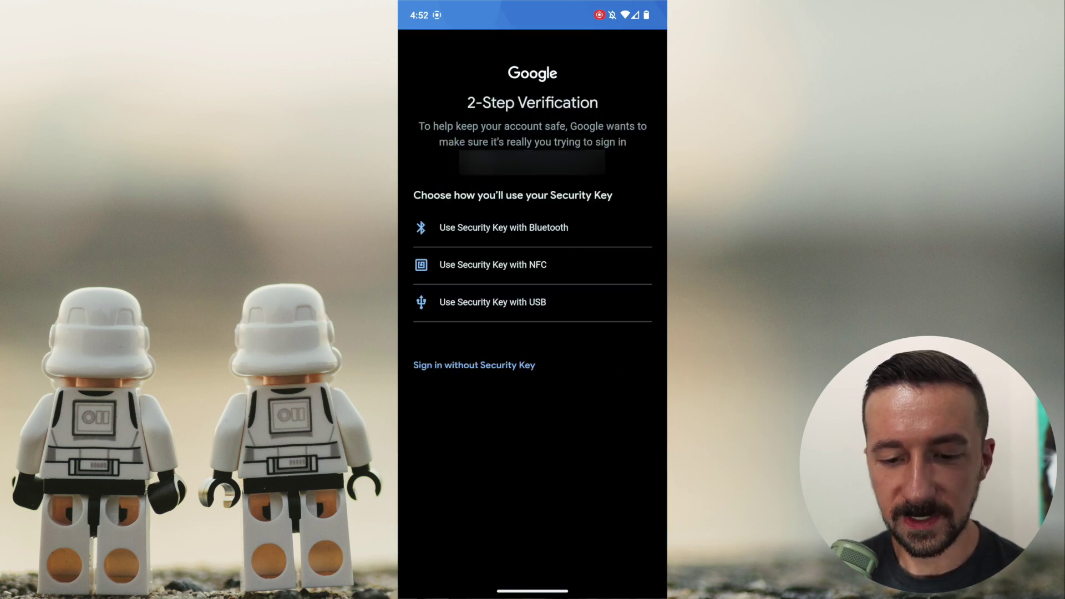
Try NFC security-key verification twice, then switch to another sign-in method after the error
left_click(493, 265)
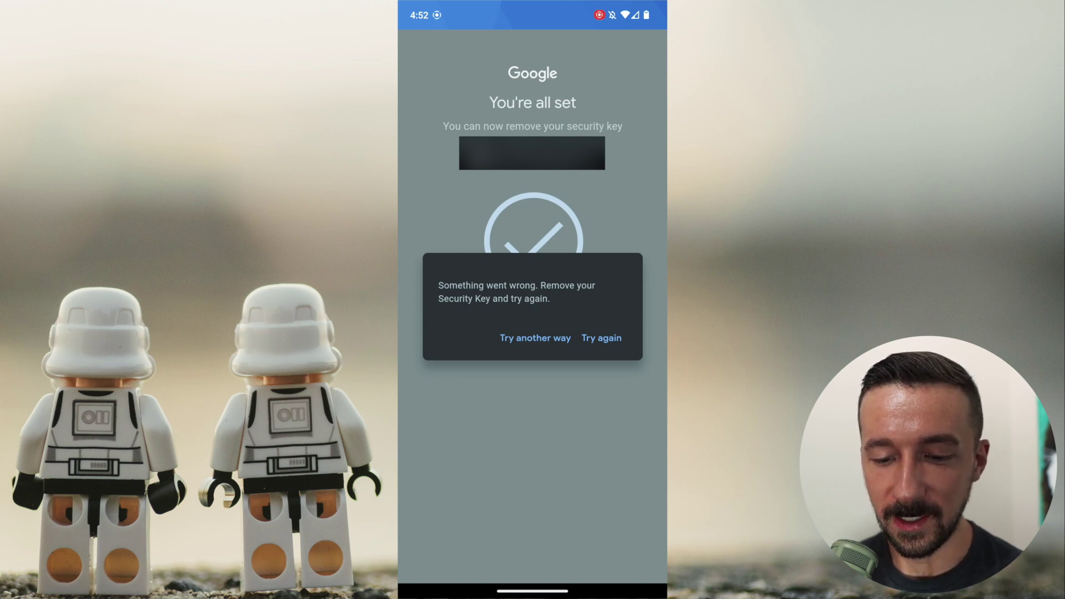
left_click(601, 338)
left_click(571, 269)
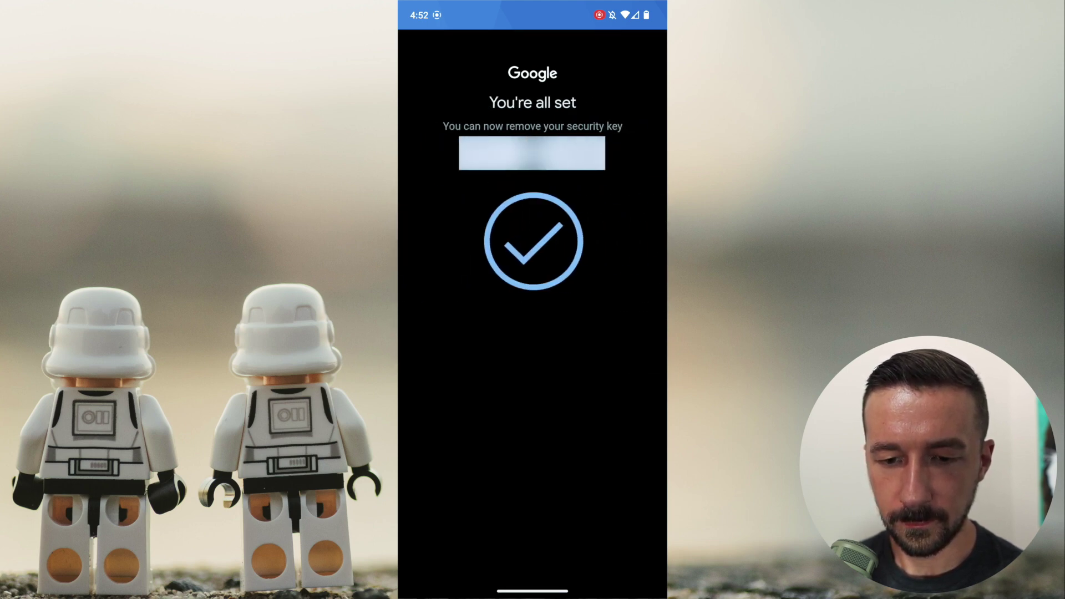
left_click(537, 340)
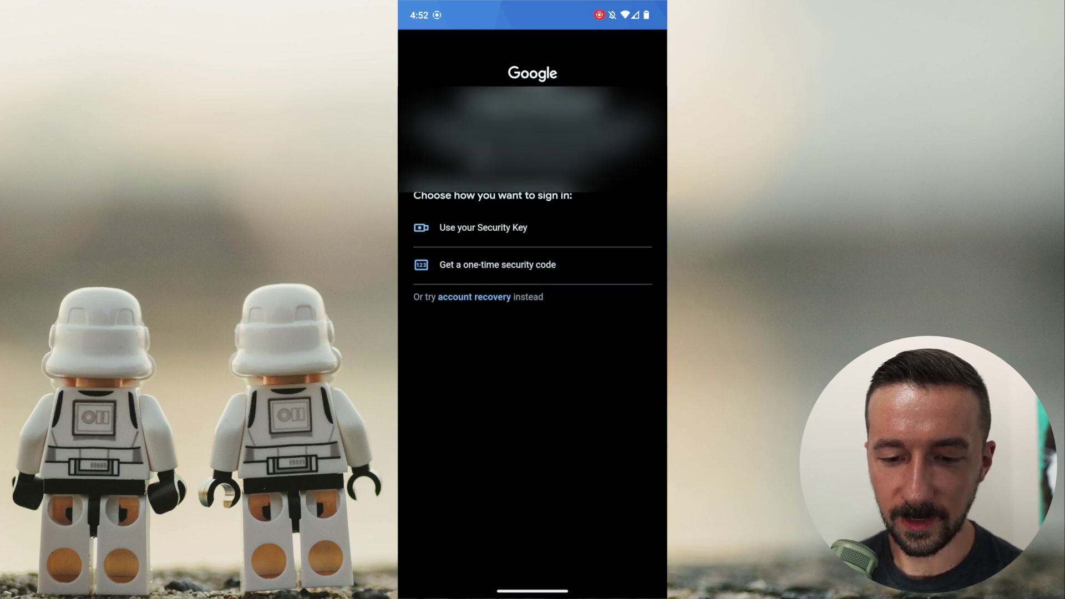
Choose to sign in with the security key
left_click(509, 223)
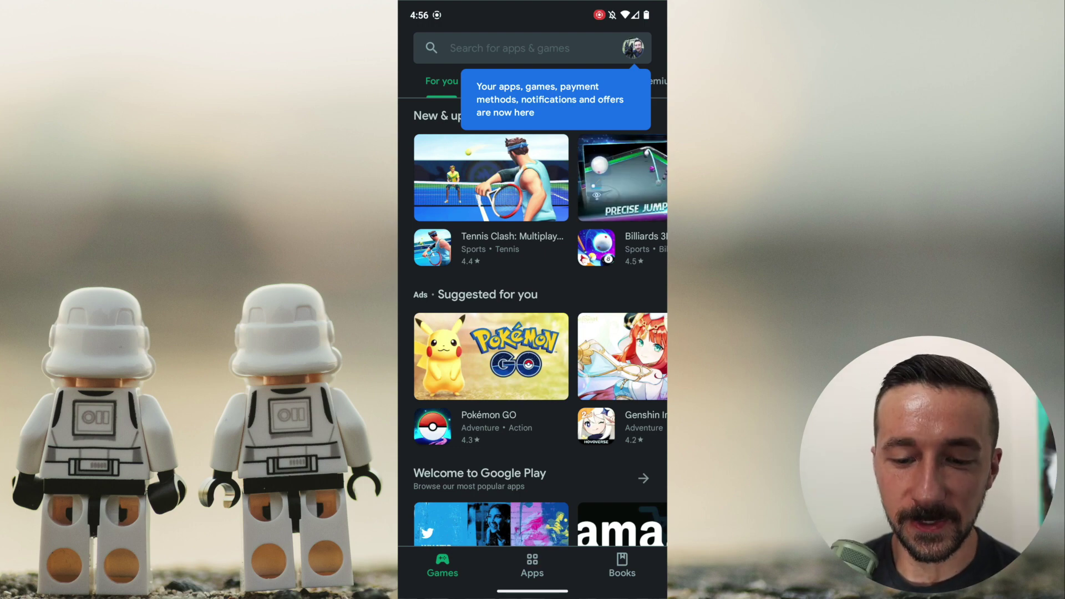
Search 'comp' for King Compass 2022, dismiss its calibration notice, then open the app drawer
left_click(499, 48)
type("comp")
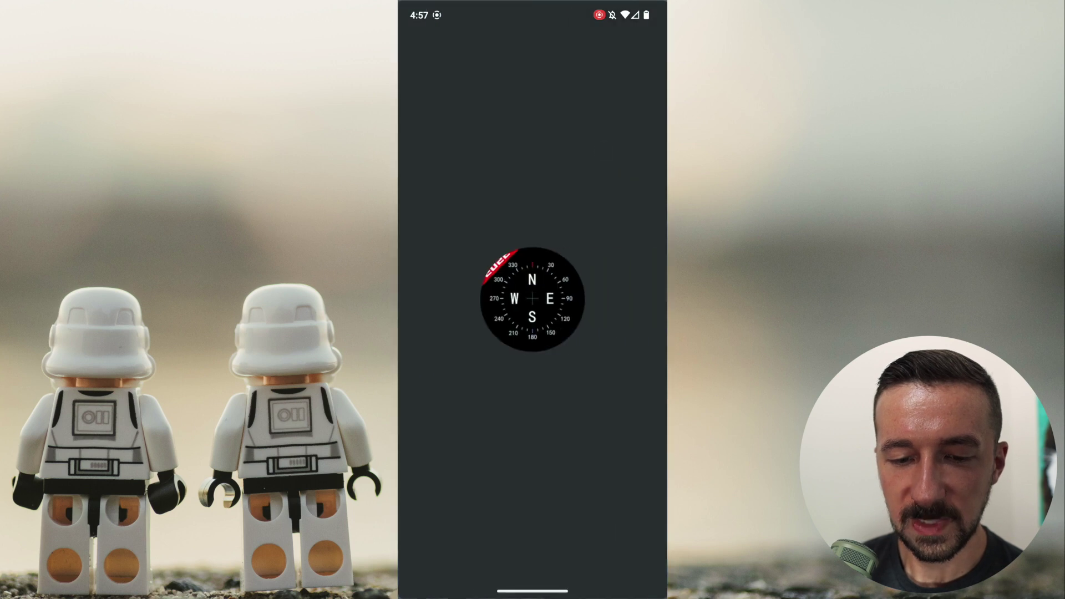
left_click(629, 421)
left_click_drag(533, 591, 533, 389)
left_click_drag(533, 471, 533, 194)
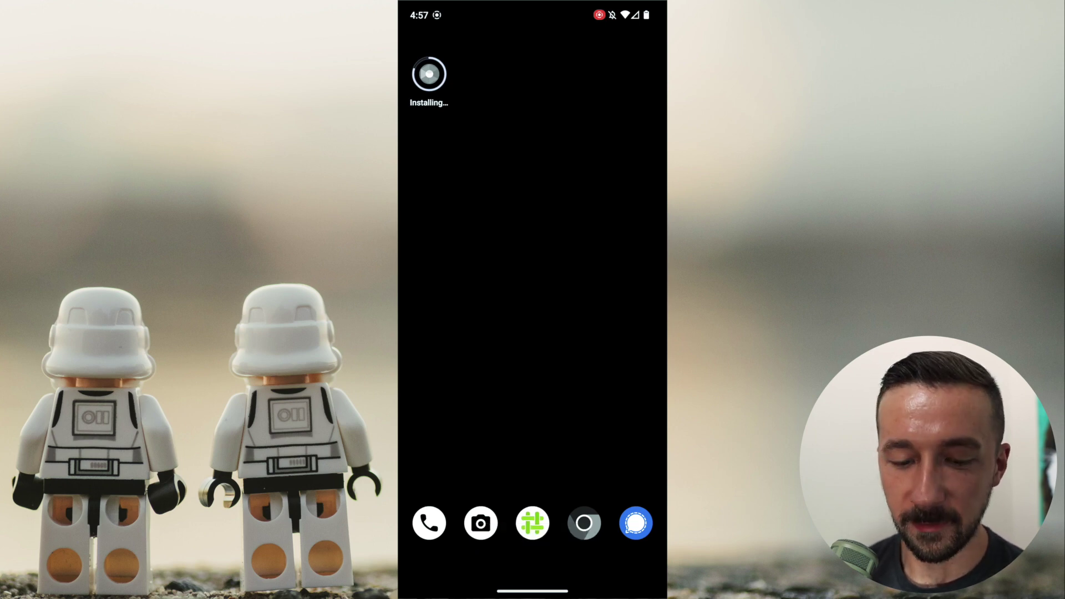
left_click_drag(533, 471, 533, 194)
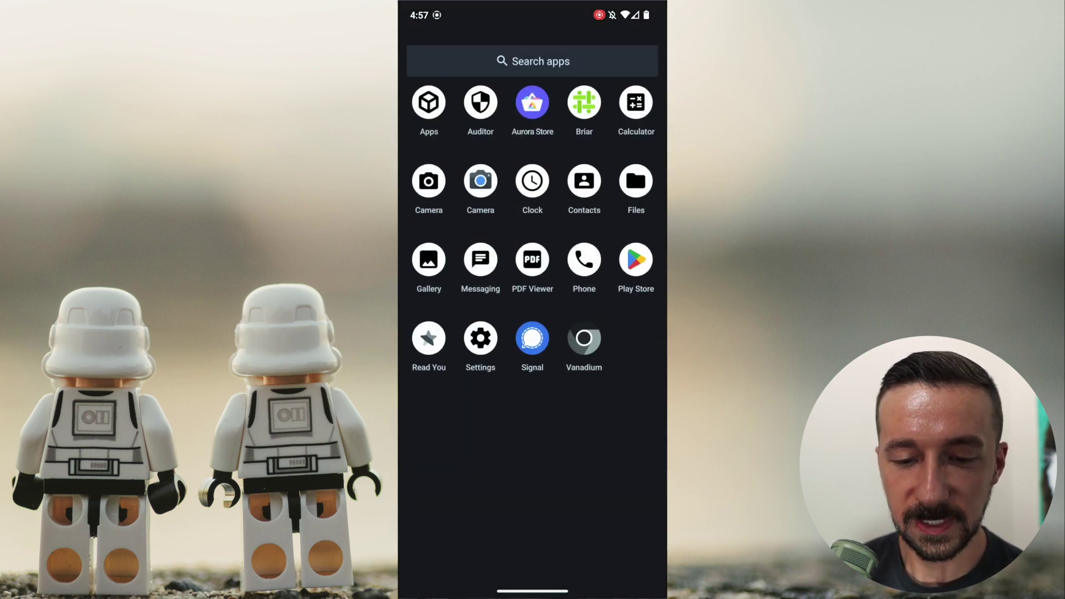
Search Aurora Store for 'compass', install Digital Compass, and open it
left_click(532, 102)
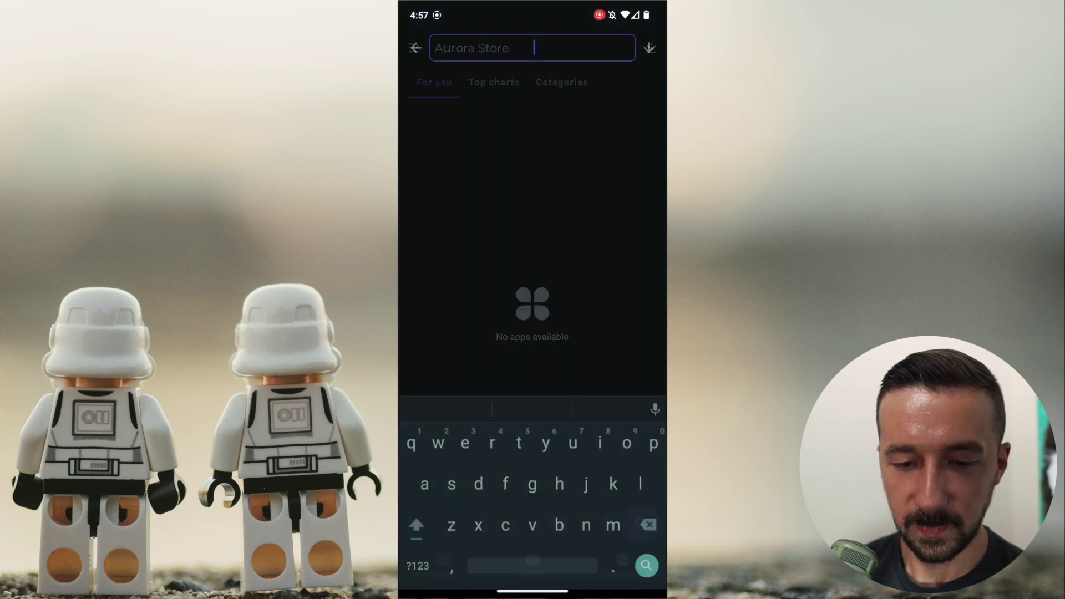
type("compass")
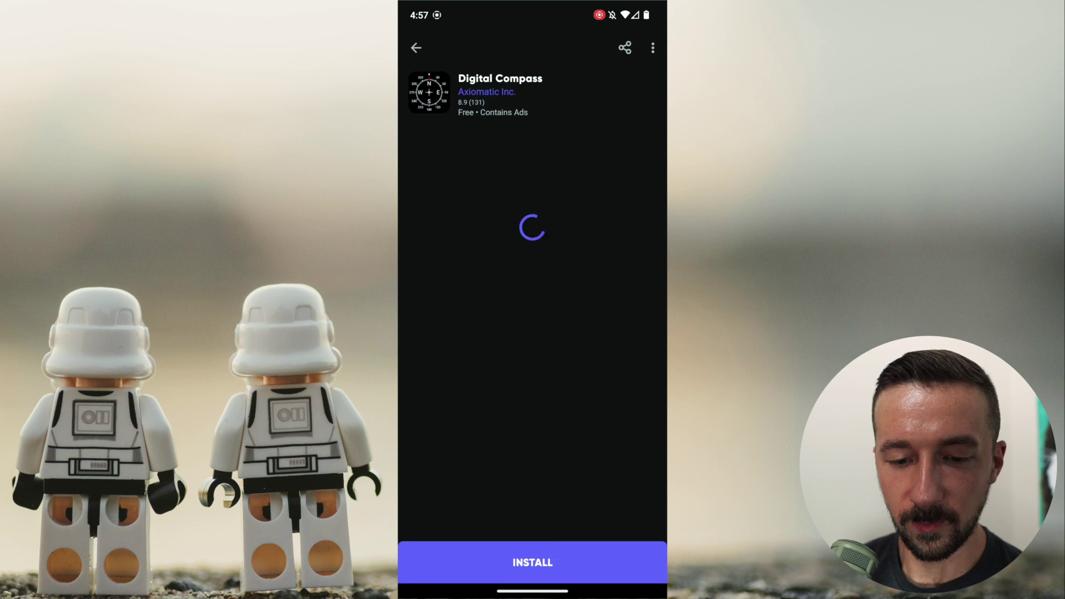
left_click(533, 562)
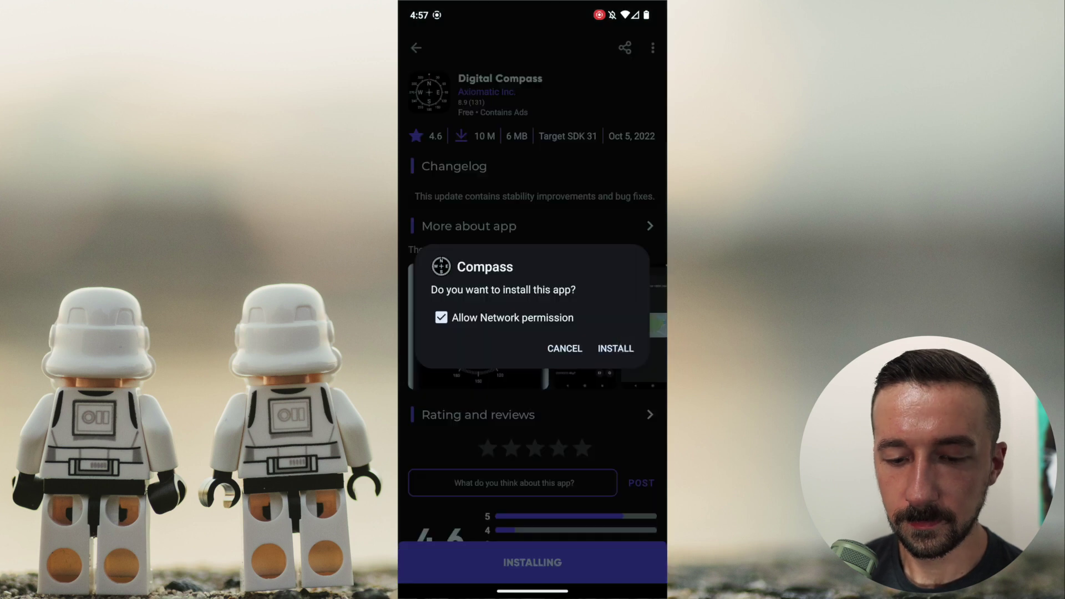
left_click(616, 348)
left_click(533, 563)
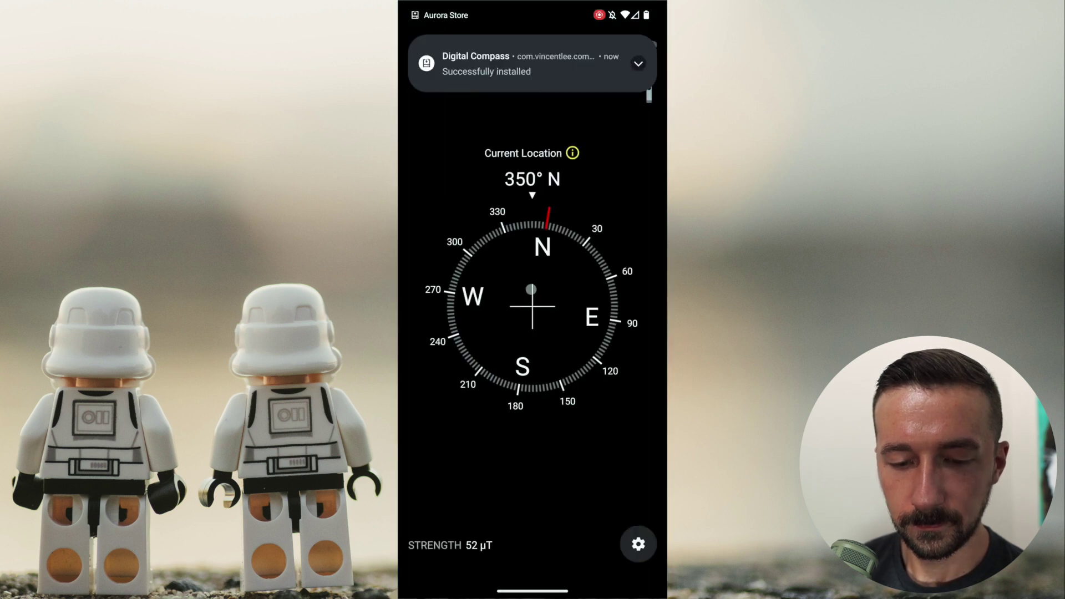